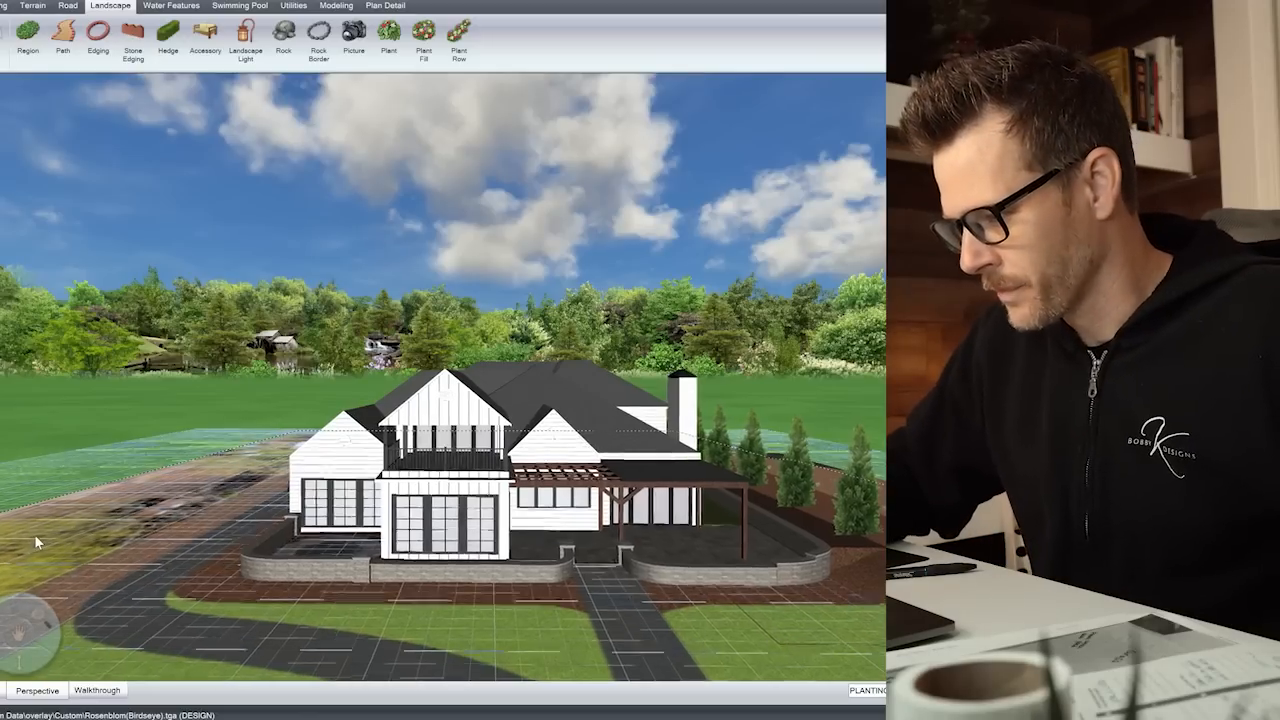
Examine the house's front in perspective and the paths, patios, lawn and planting beds around it in plan view
{"action": "key", "text": "Up"}
{"action": "key", "text": "Up"}
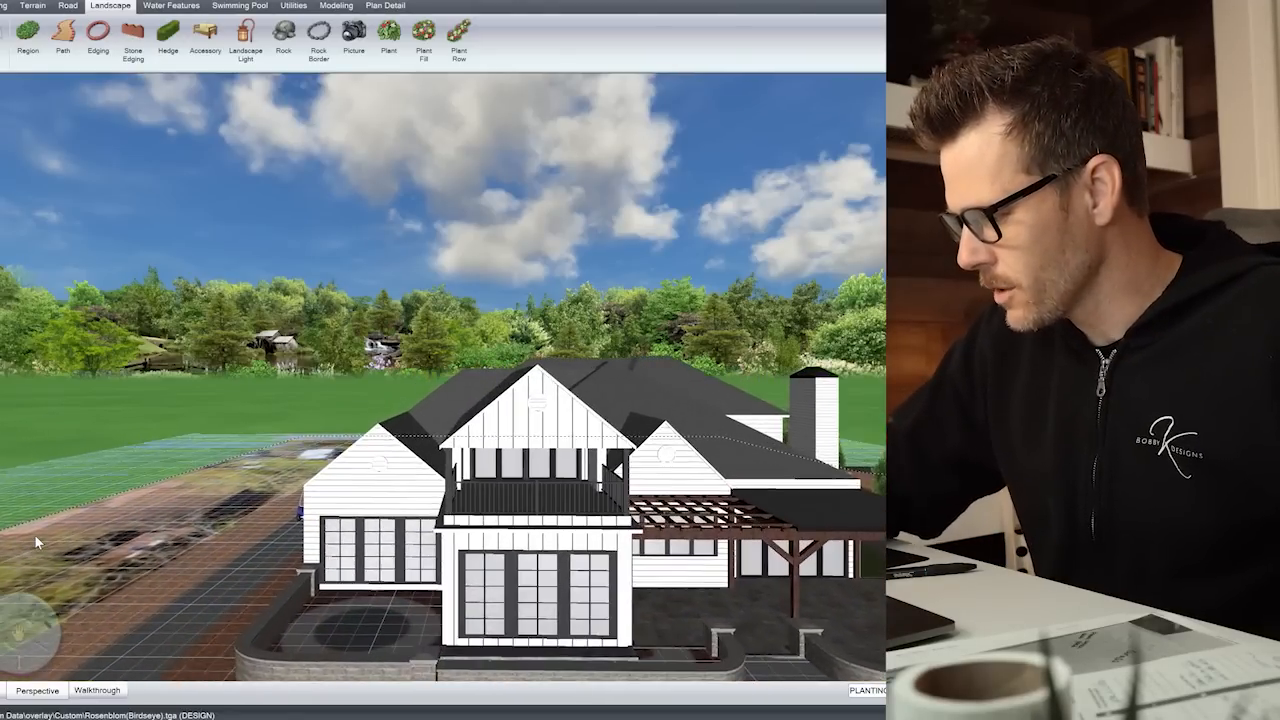
{"action": "key", "text": "Up"}
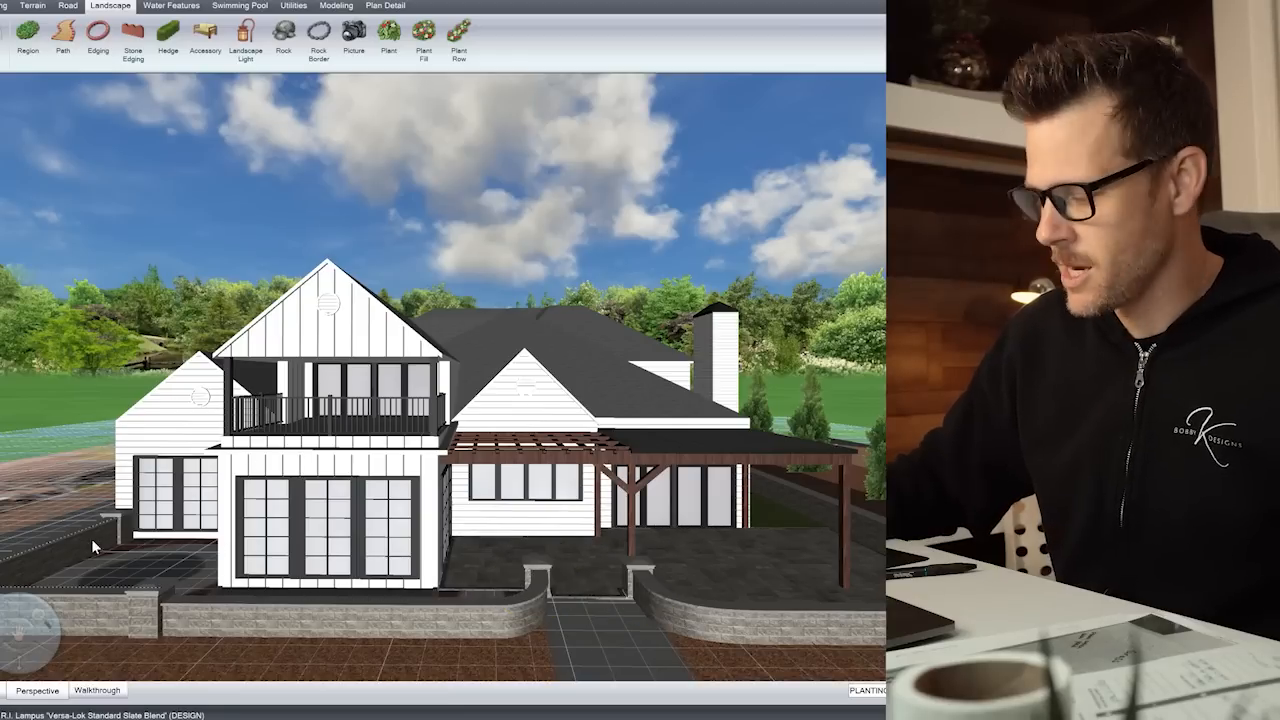
{"action": "scroll", "coordinate": [62, 565], "scroll_direction": "up", "scroll_amount": 5}
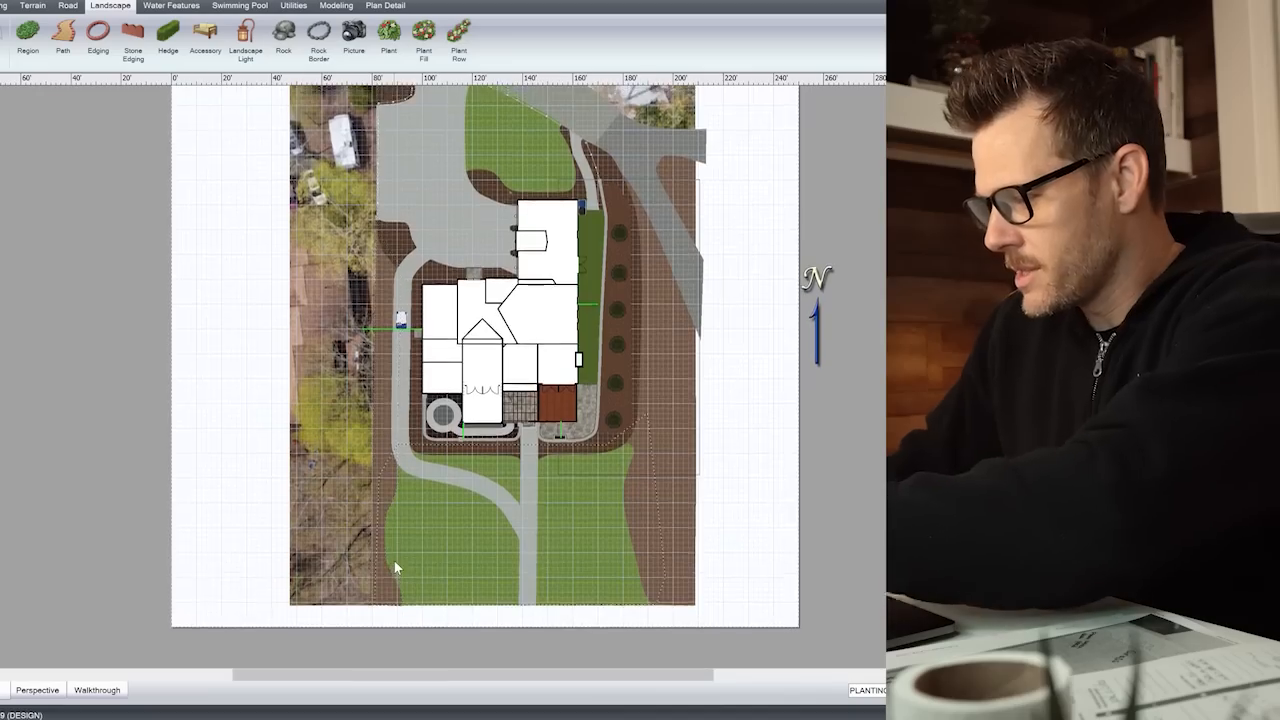
{"action": "scroll", "coordinate": [382, 579], "scroll_direction": "up", "scroll_amount": 2}
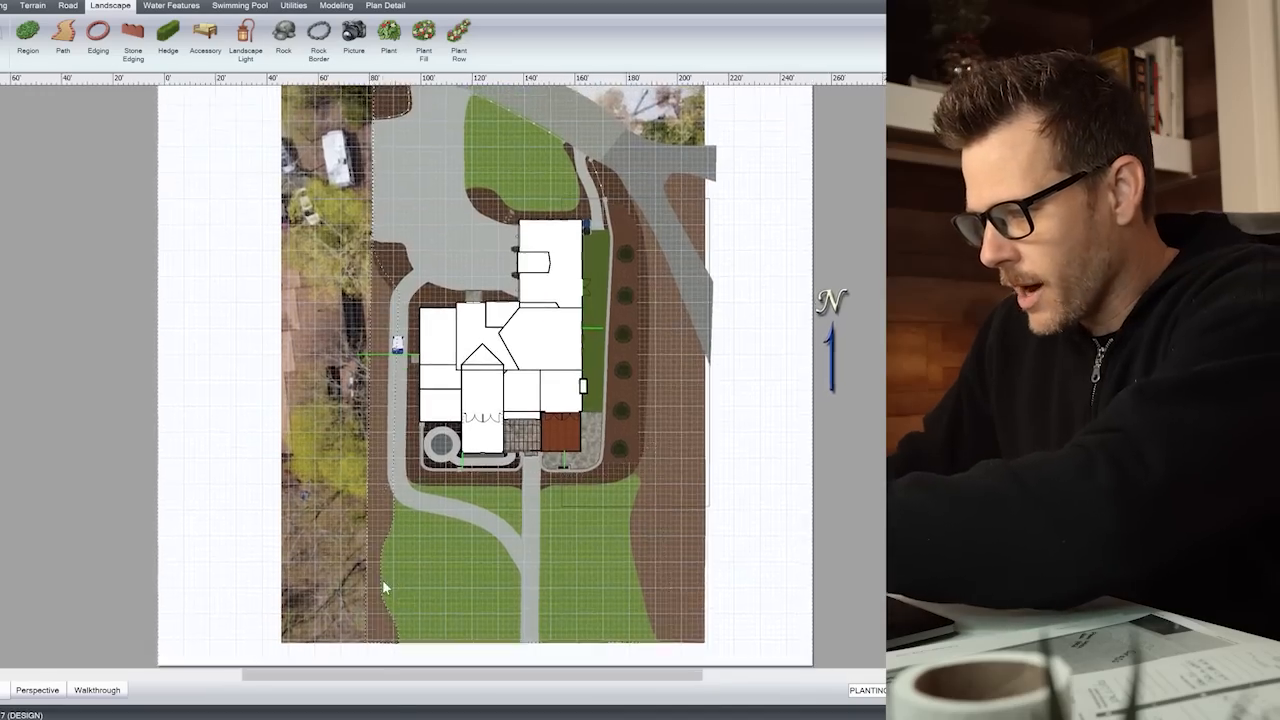
{"action": "scroll", "coordinate": [382, 580], "scroll_direction": "up", "scroll_amount": 4}
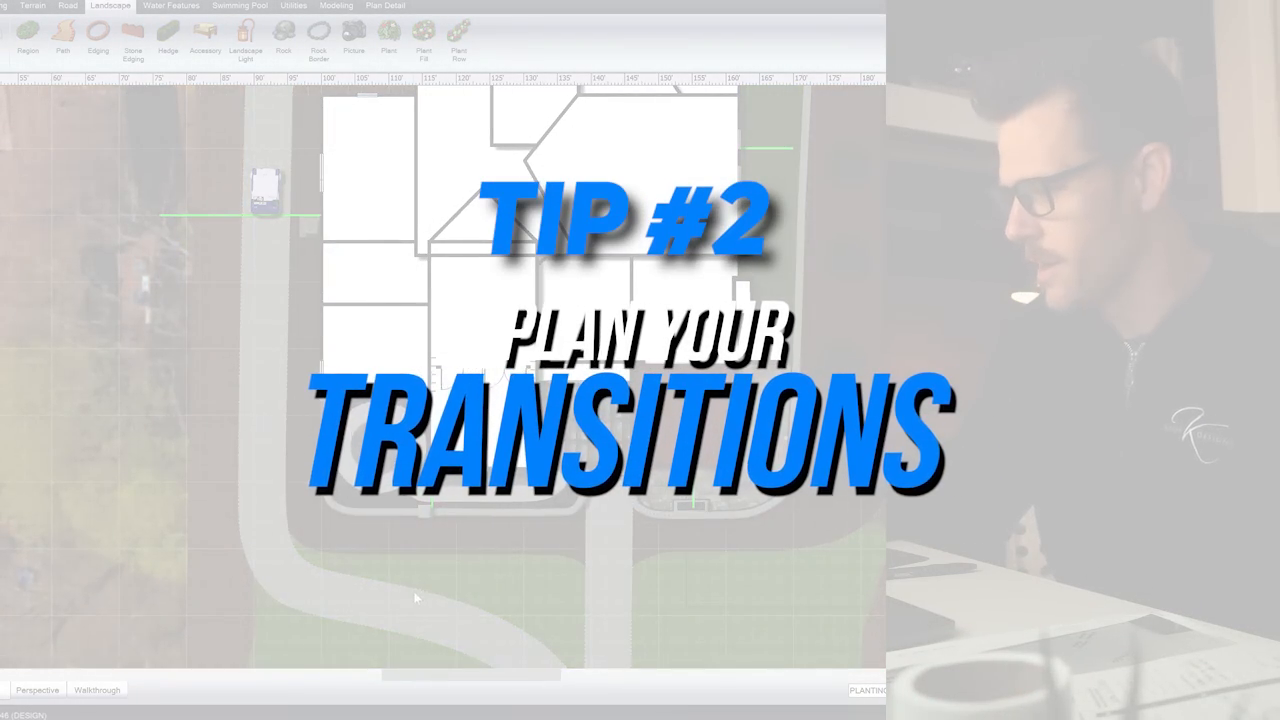
{"action": "scroll", "coordinate": [412, 590], "scroll_direction": "down", "scroll_amount": 3}
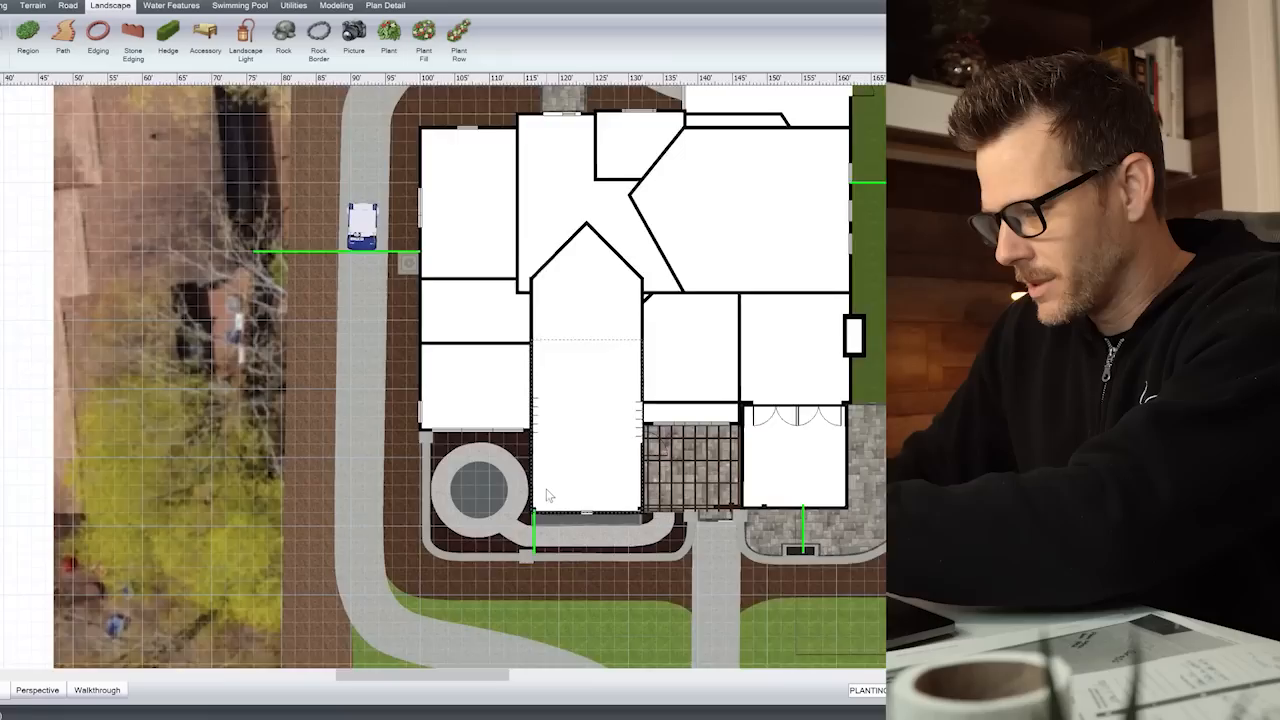
{"action": "scroll", "coordinate": [547, 494], "scroll_direction": "up", "scroll_amount": 3}
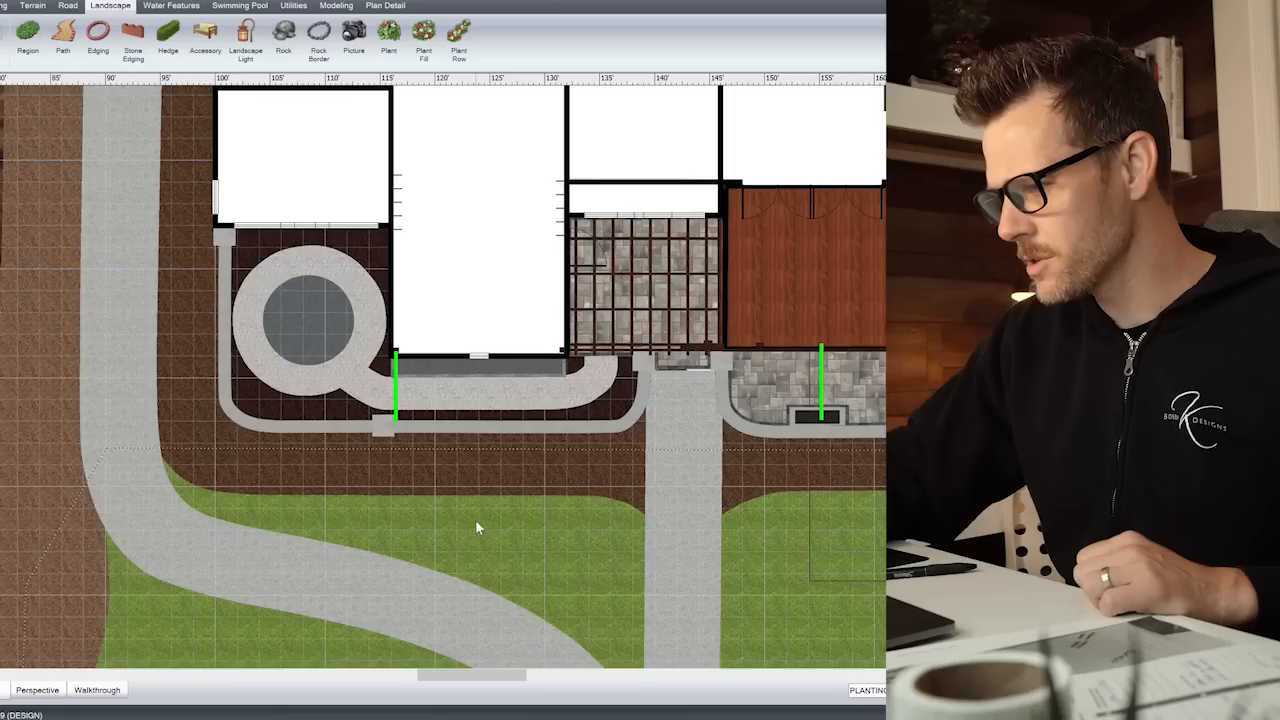
{"action": "scroll", "coordinate": [475, 527], "scroll_direction": "down", "scroll_amount": 2}
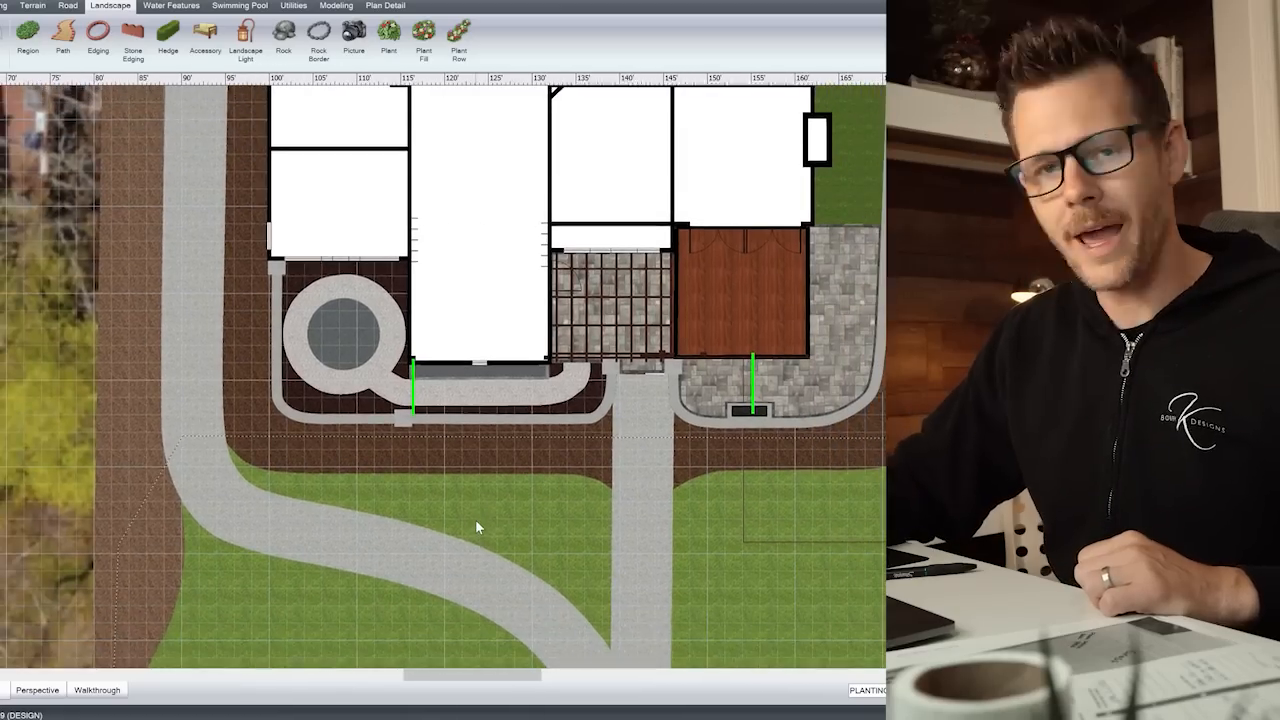
{"action": "scroll", "coordinate": [475, 527], "scroll_direction": "up", "scroll_amount": 1}
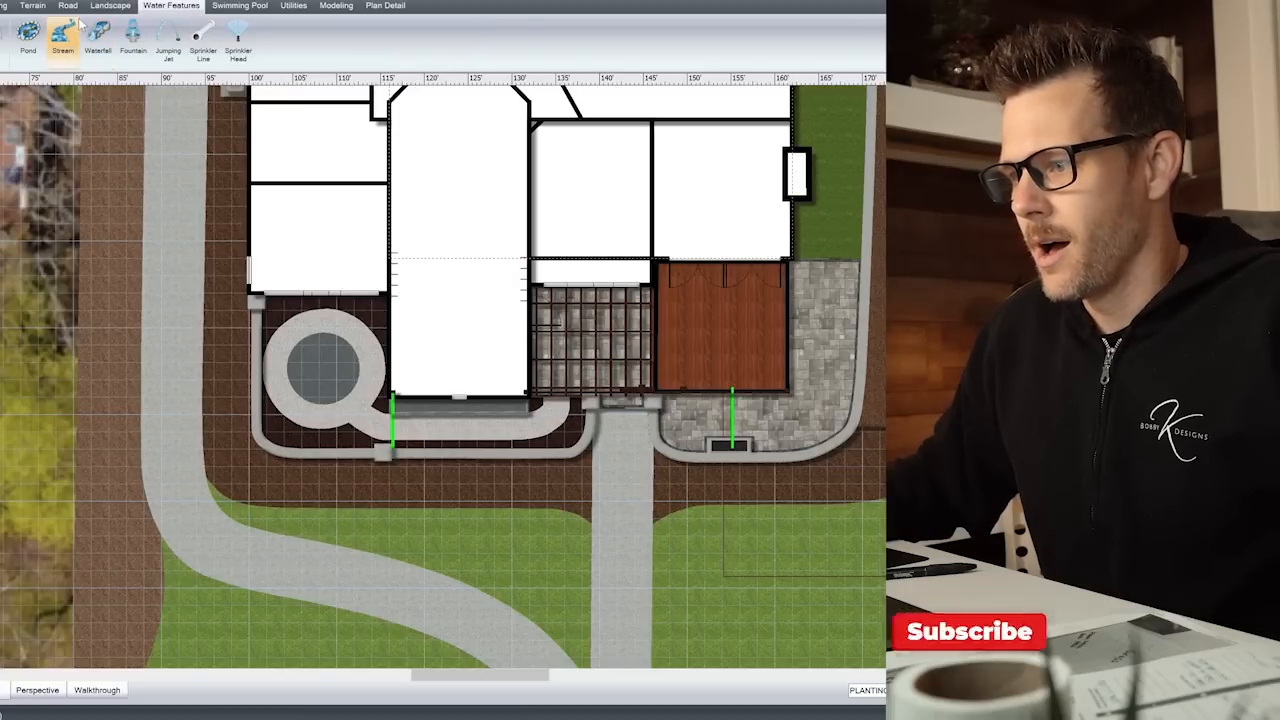
Place a round planter from the Planters accessories at the circular patio's centre and a curved bench just north of it
{"action": "left_click", "coordinate": [110, 5]}
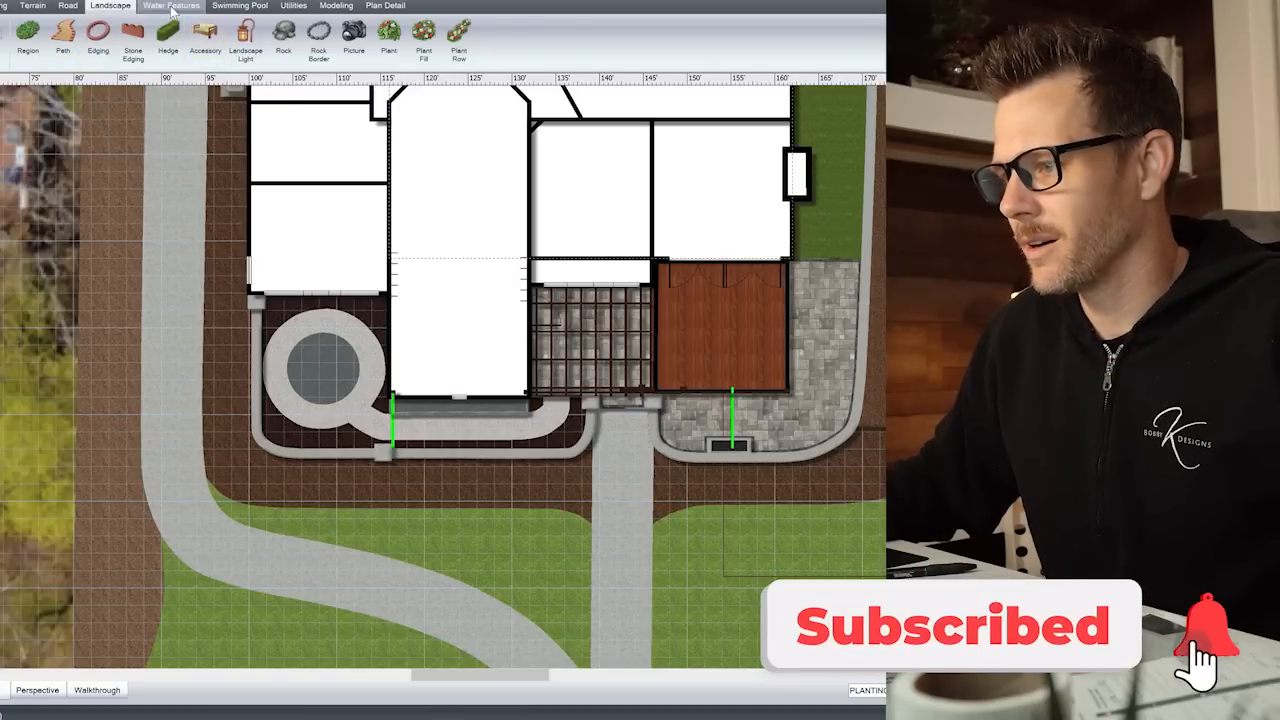
{"action": "left_click", "coordinate": [205, 40]}
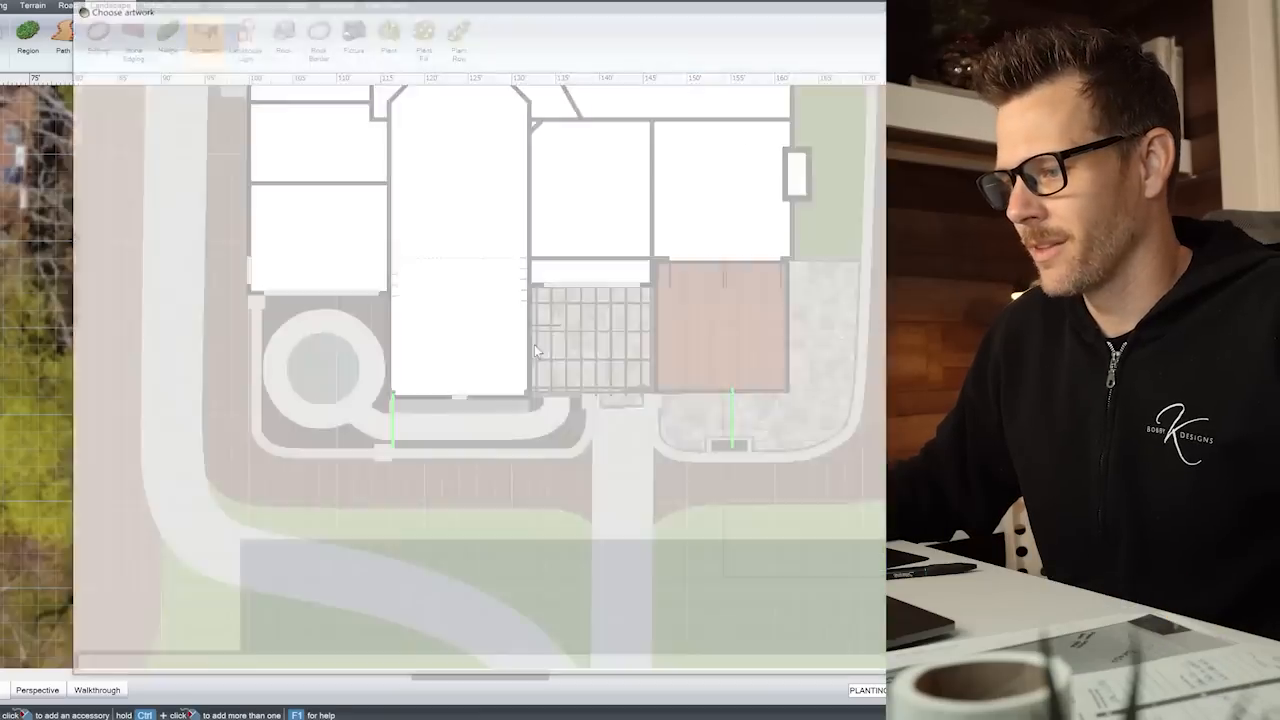
{"action": "left_click", "coordinate": [196, 466]}
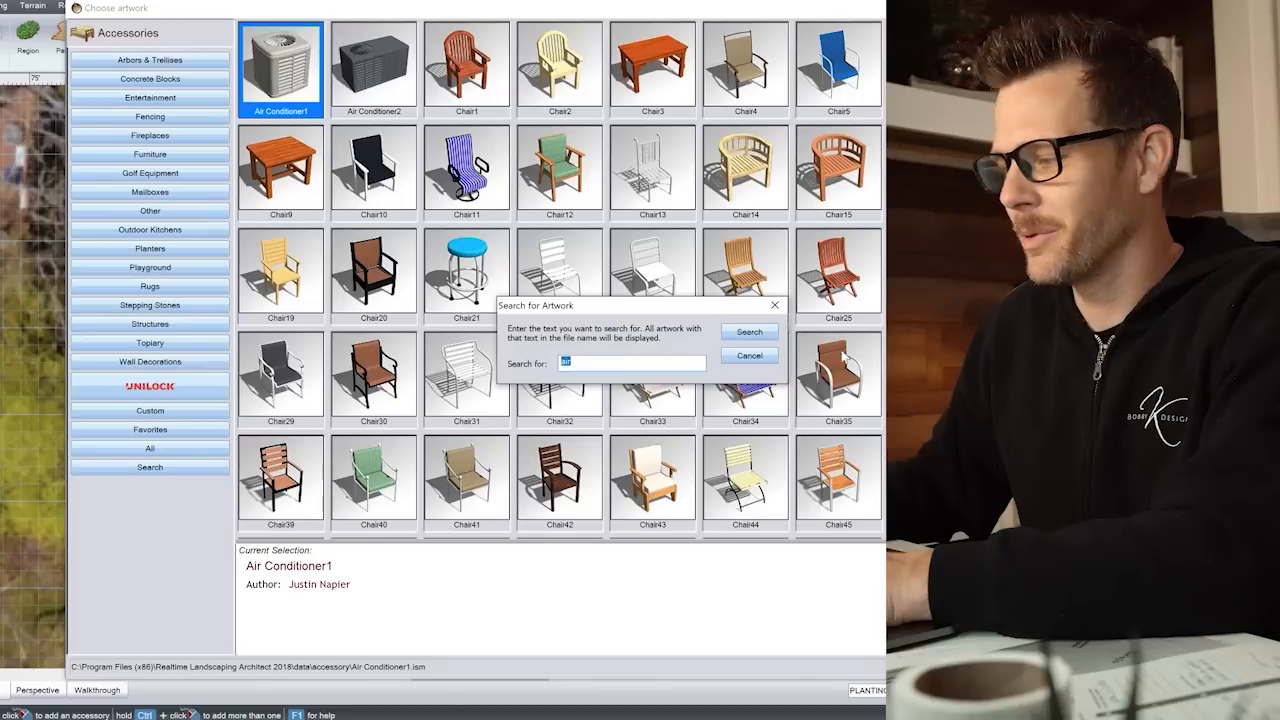
{"action": "left_click", "coordinate": [747, 357]}
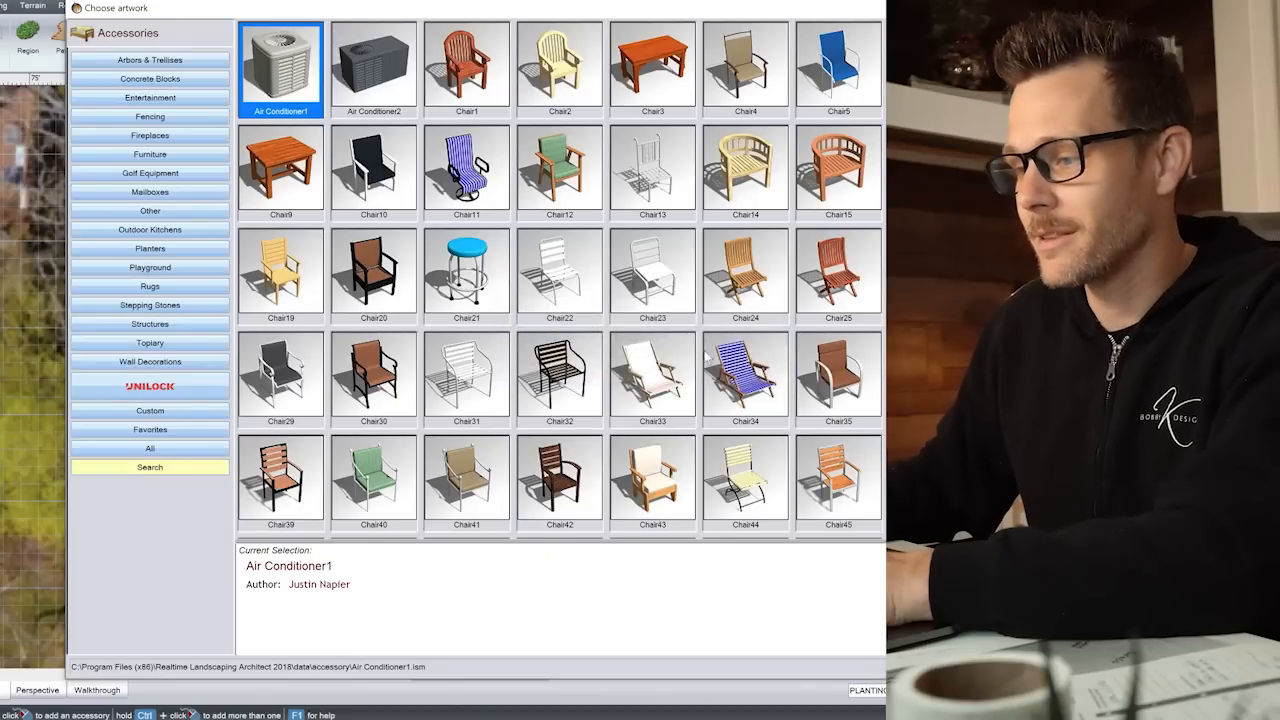
{"action": "left_click", "coordinate": [168, 251]}
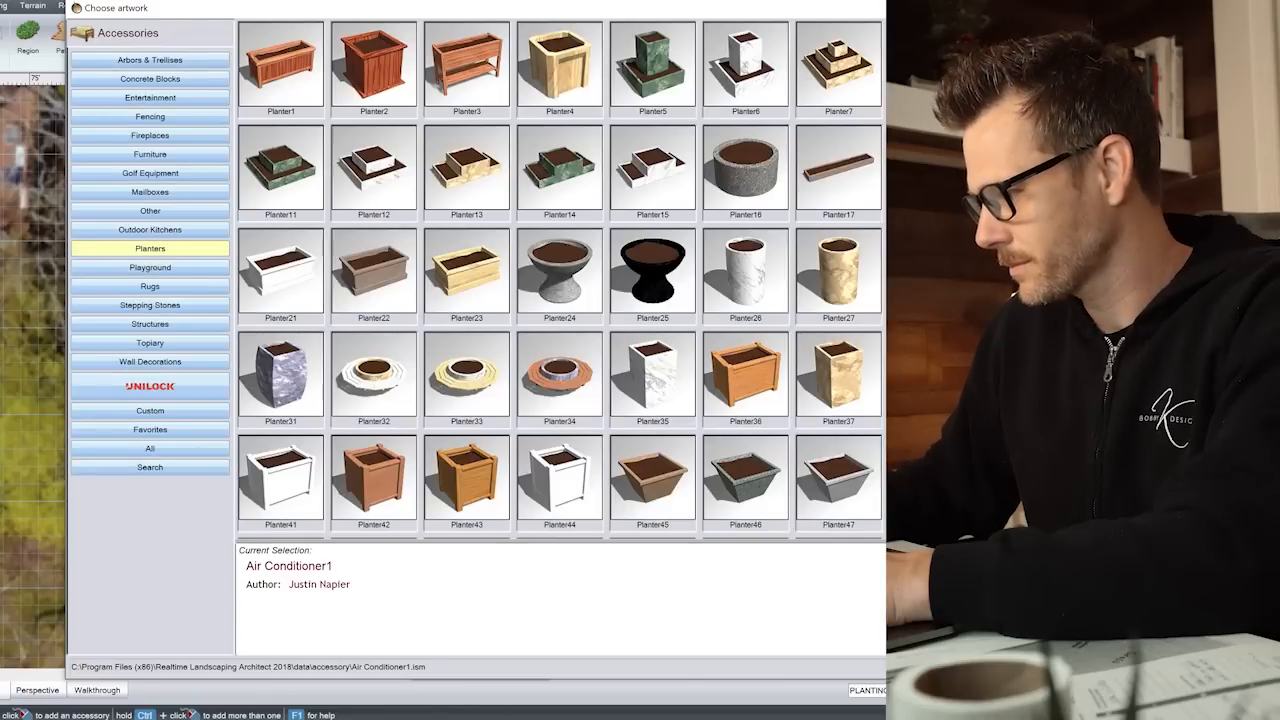
{"action": "scroll", "coordinate": [560, 280], "scroll_direction": "down", "scroll_amount": 4}
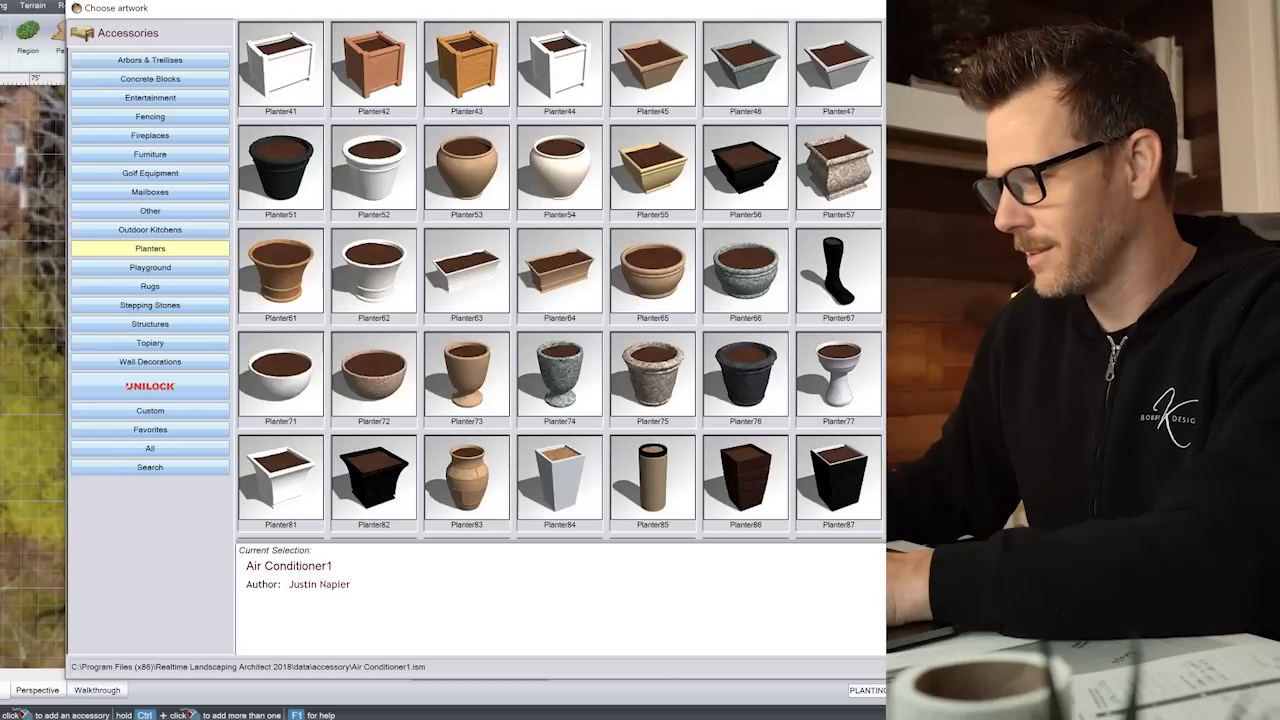
{"action": "scroll", "coordinate": [560, 280], "scroll_direction": "down", "scroll_amount": 3}
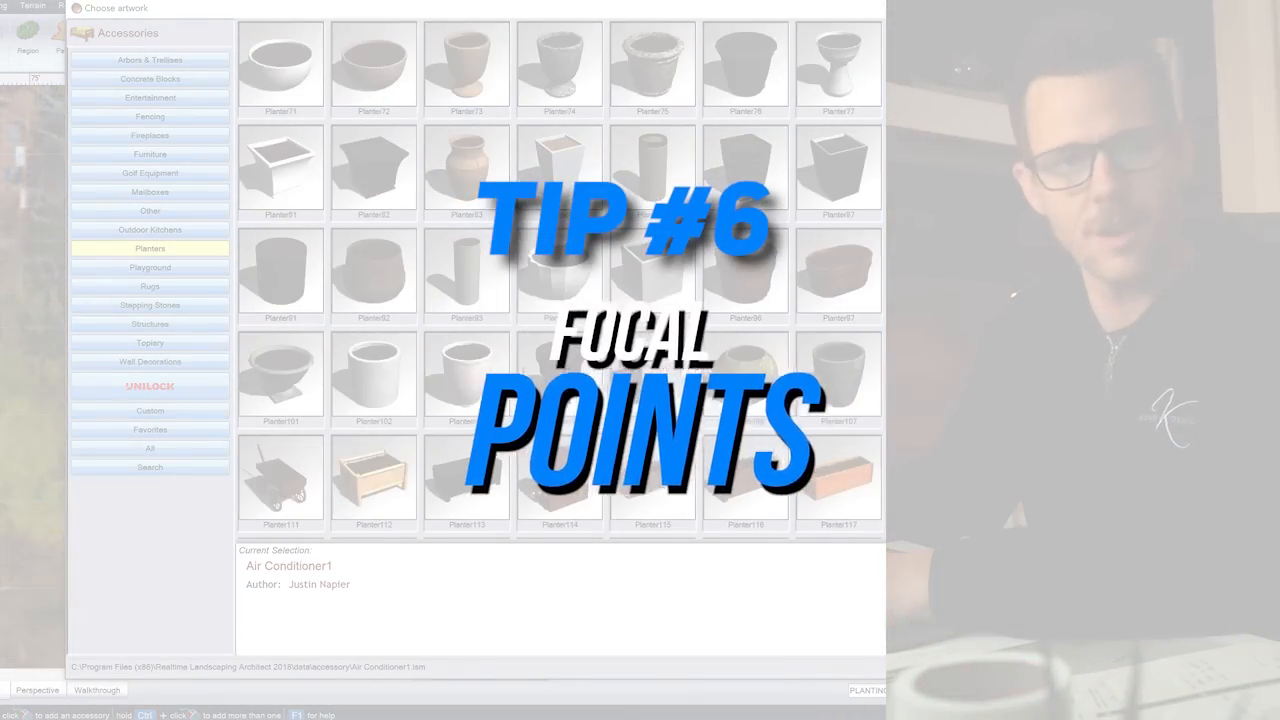
{"action": "scroll", "coordinate": [505, 280], "scroll_direction": "down", "scroll_amount": 1}
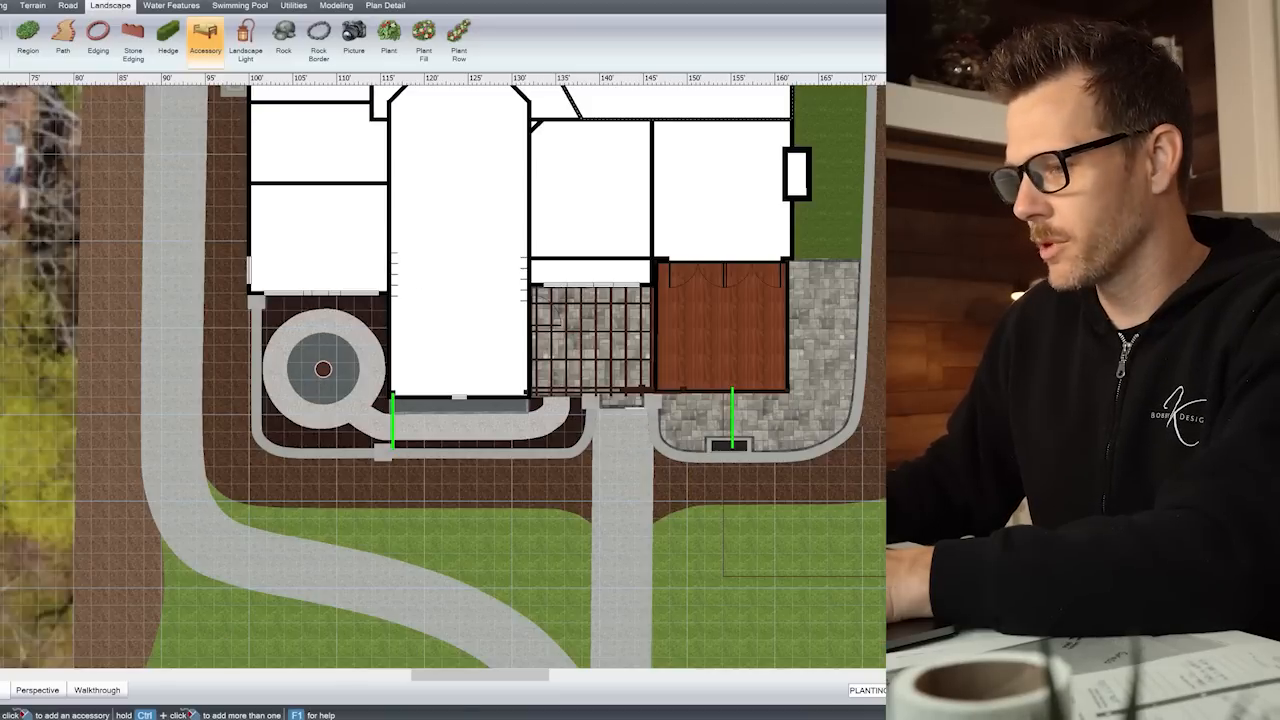
{"action": "left_click", "coordinate": [206, 38]}
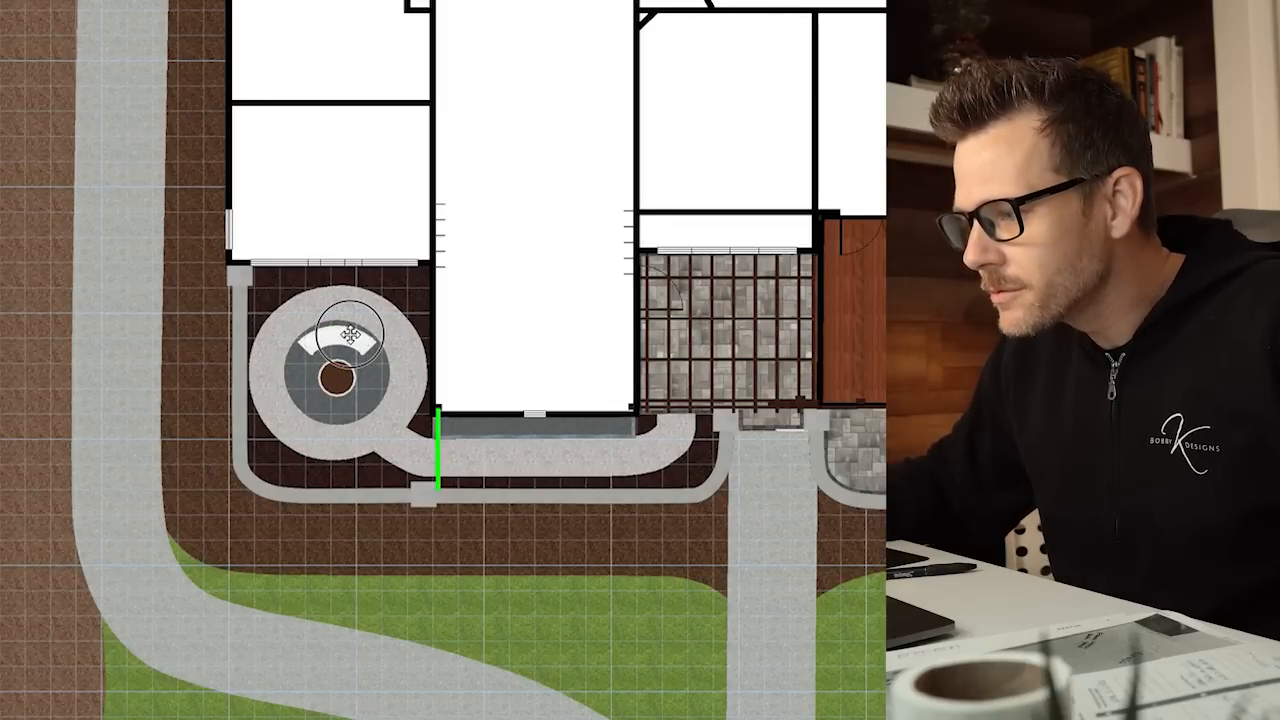
{"action": "left_click", "coordinate": [340, 376]}
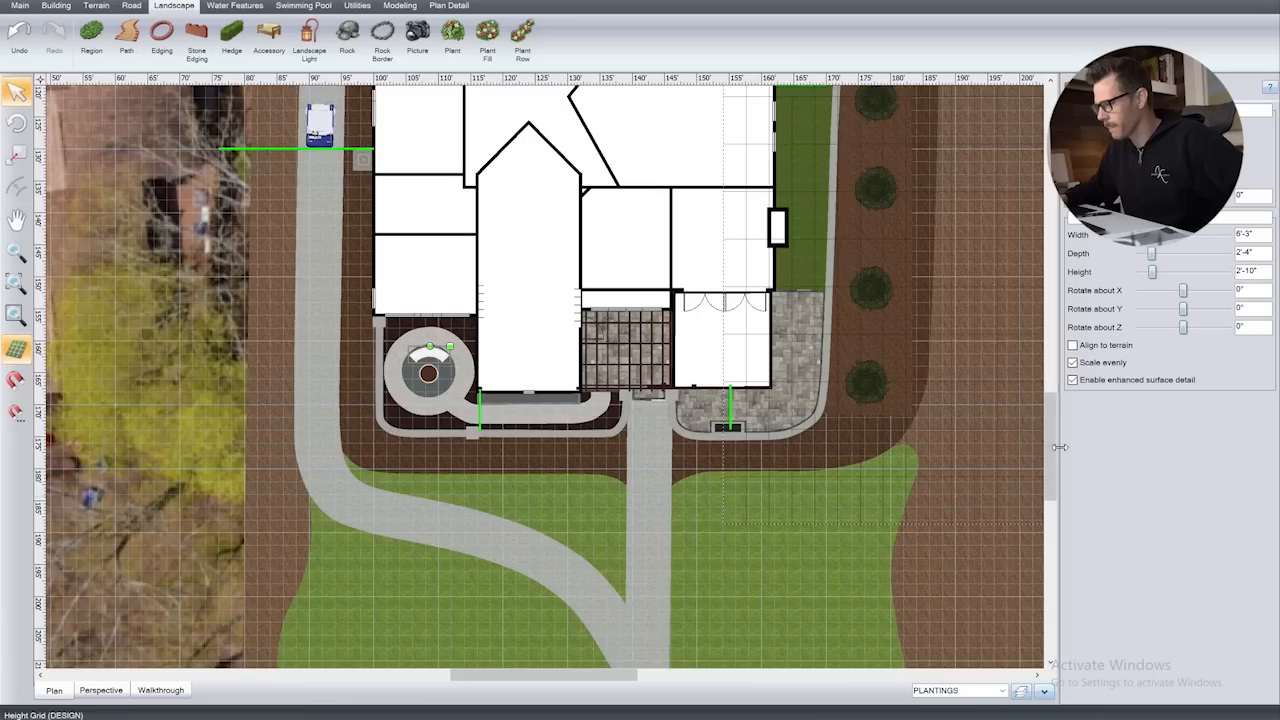
Plant a Flowering Cherry3 at the front bed's east end and place a copy about 75' away at its west end
{"action": "left_click", "coordinate": [452, 38]}
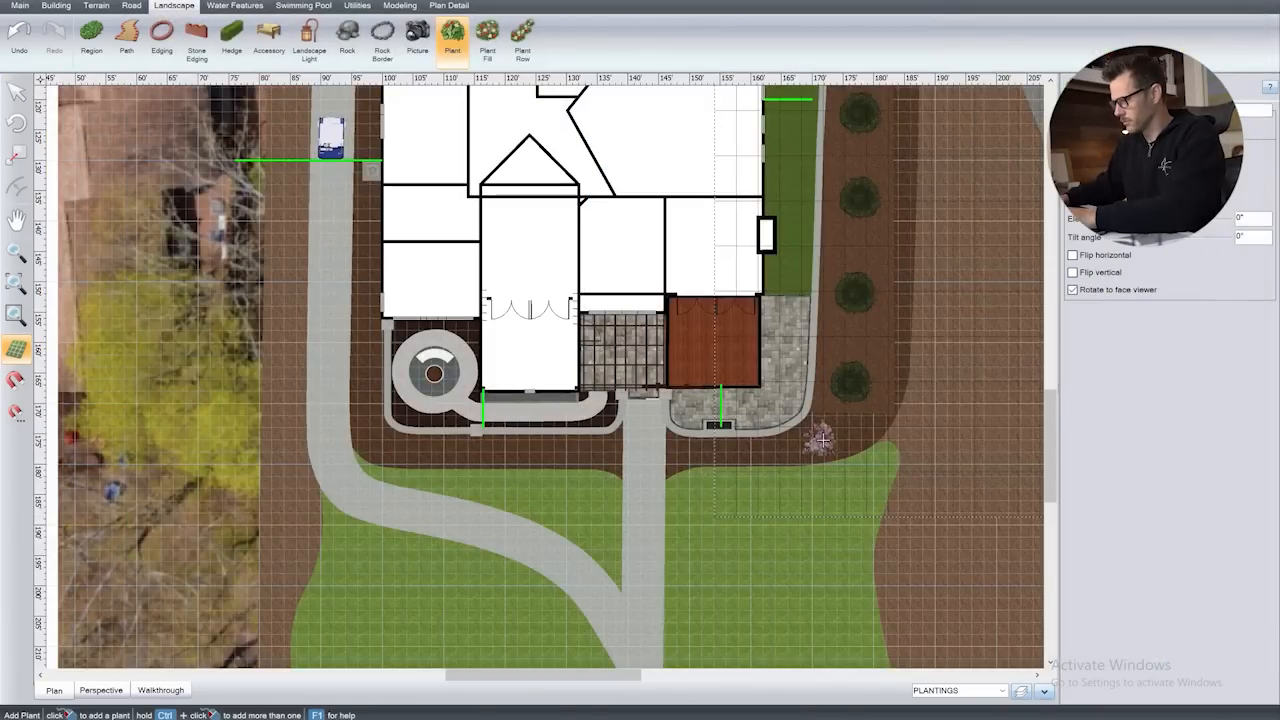
{"action": "left_click", "coordinate": [820, 438]}
{"action": "left_click_drag", "start_coordinate": [820, 440], "coordinate": [376, 437]}
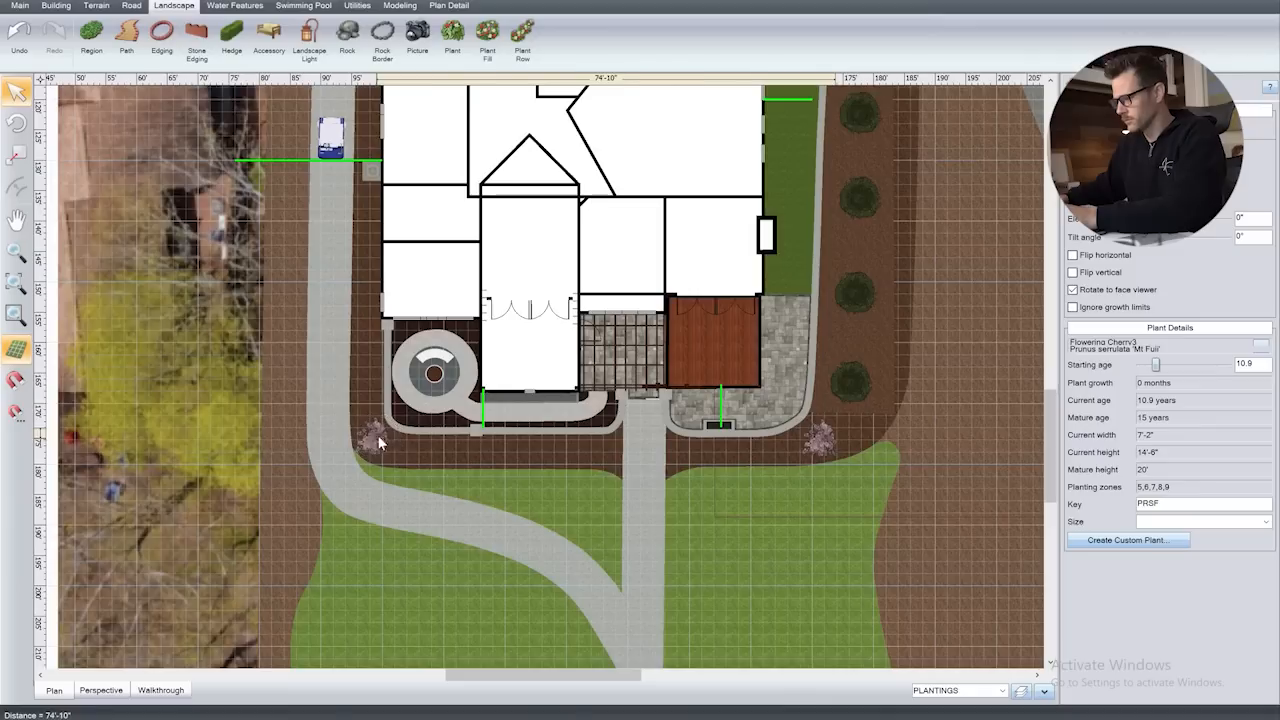
Plant a row of Holly5 (Ilex crenata 'Soft Touch') shrubs along the front mulch bed between the two cherries
{"action": "left_click", "coordinate": [452, 38]}
{"action": "left_click", "coordinate": [277, 305]}
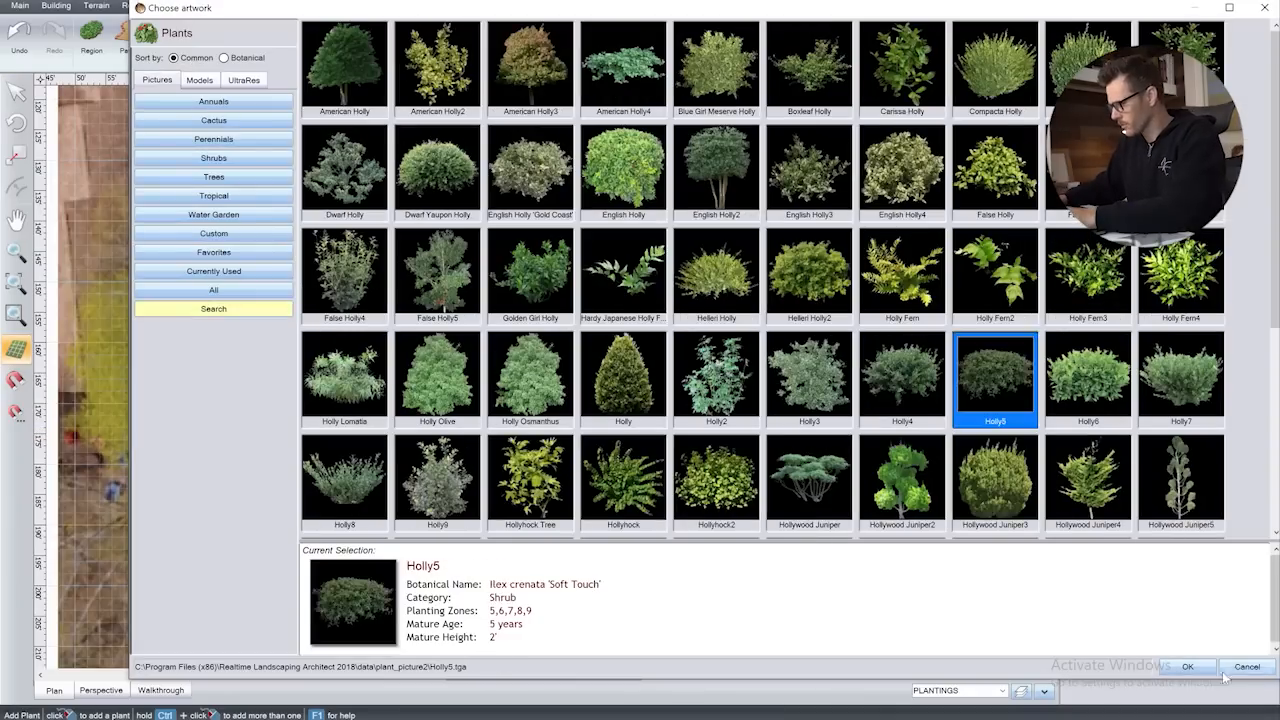
{"action": "double_click", "coordinate": [991, 363]}
{"action": "left_click", "coordinate": [411, 452]}
{"action": "left_click_drag", "start_coordinate": [411, 452], "coordinate": [789, 462]}
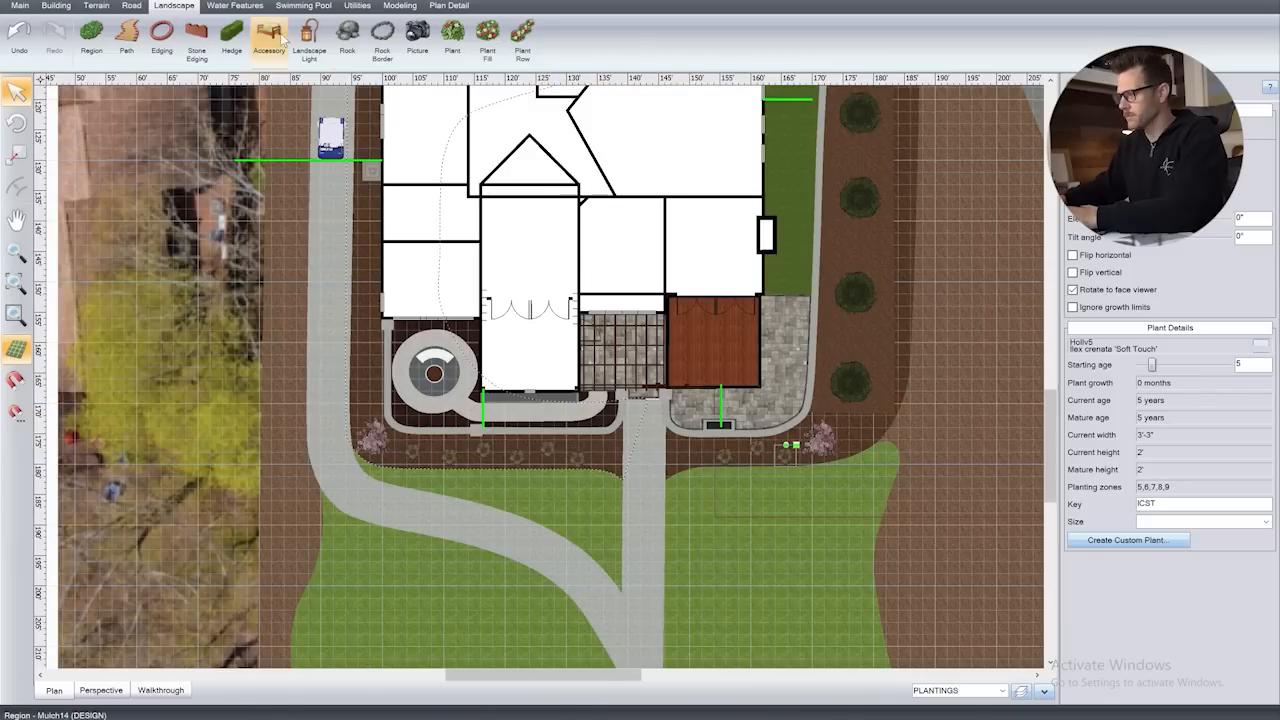
Place a boulder in the mulch bed on each side of the central front walkway and enlarge the west one
{"action": "left_click", "coordinate": [309, 40]}
{"action": "left_click", "coordinate": [177, 409]}
{"action": "double_click", "coordinate": [423, 166]}
{"action": "left_click", "coordinate": [680, 465]}
{"action": "key", "text": "Return"}
{"action": "left_click_drag", "start_coordinate": [691, 460], "coordinate": [622, 433]}
{"action": "left_click", "coordinate": [1155, 272]}
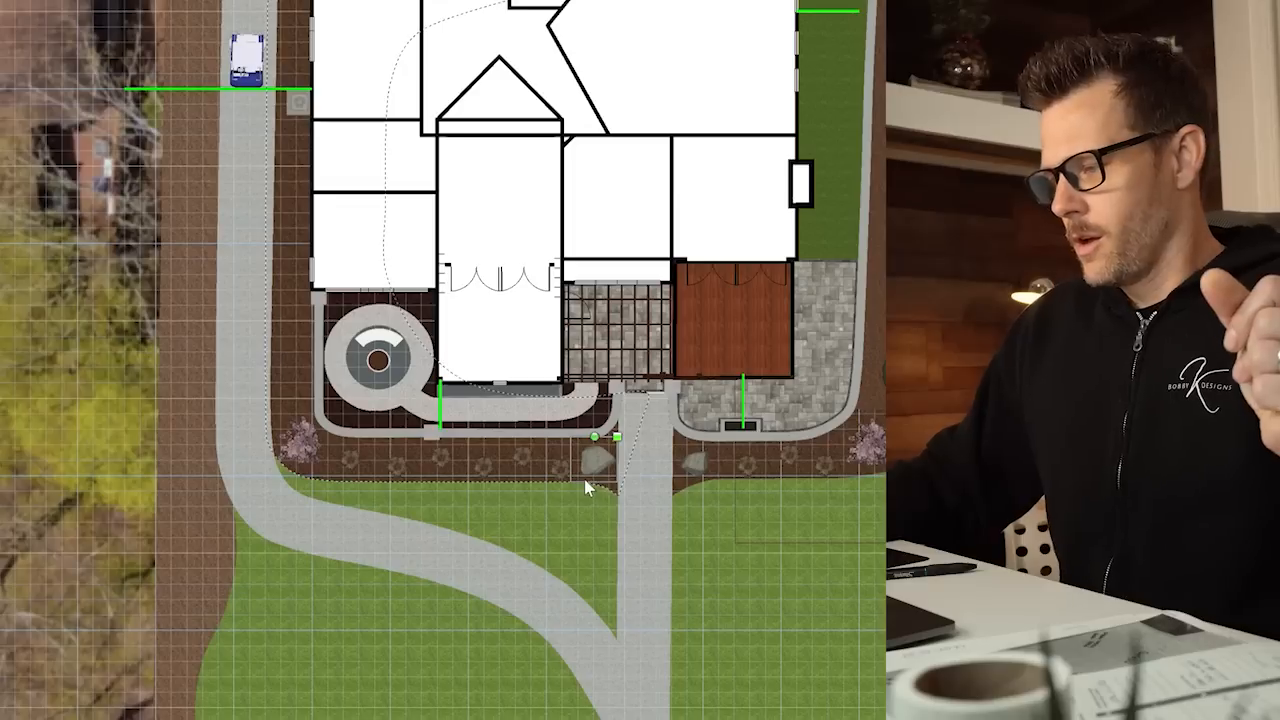